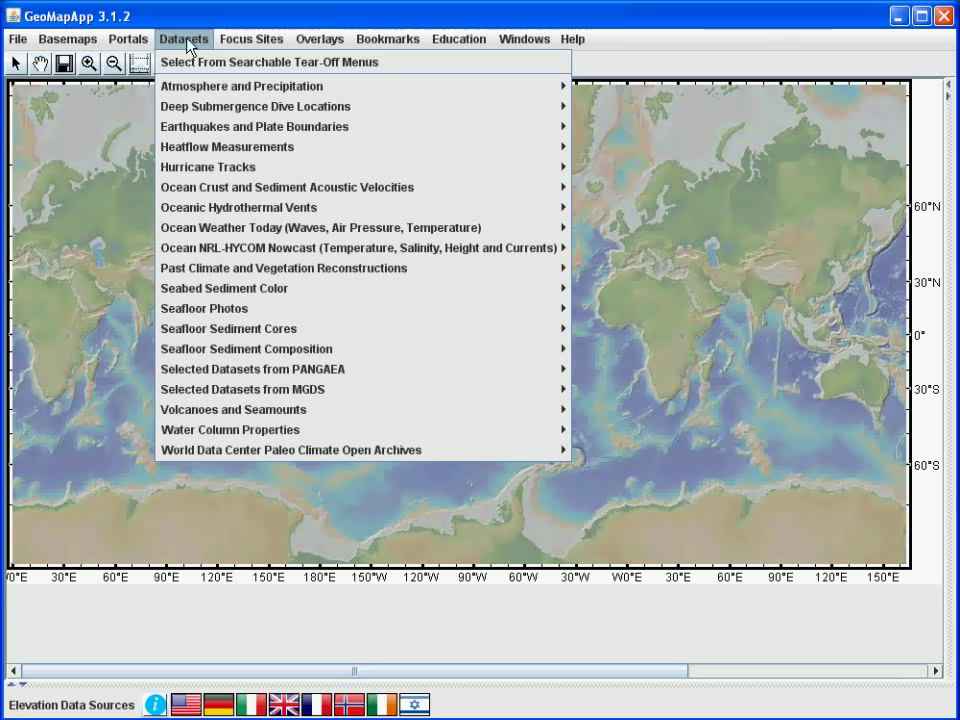
# - Select the Earthquakes Magnitude >5.0 (1973-2009) (slower) dataset under Earthquake Locations - USGS-NEIC
pyautogui.click(235, 66)
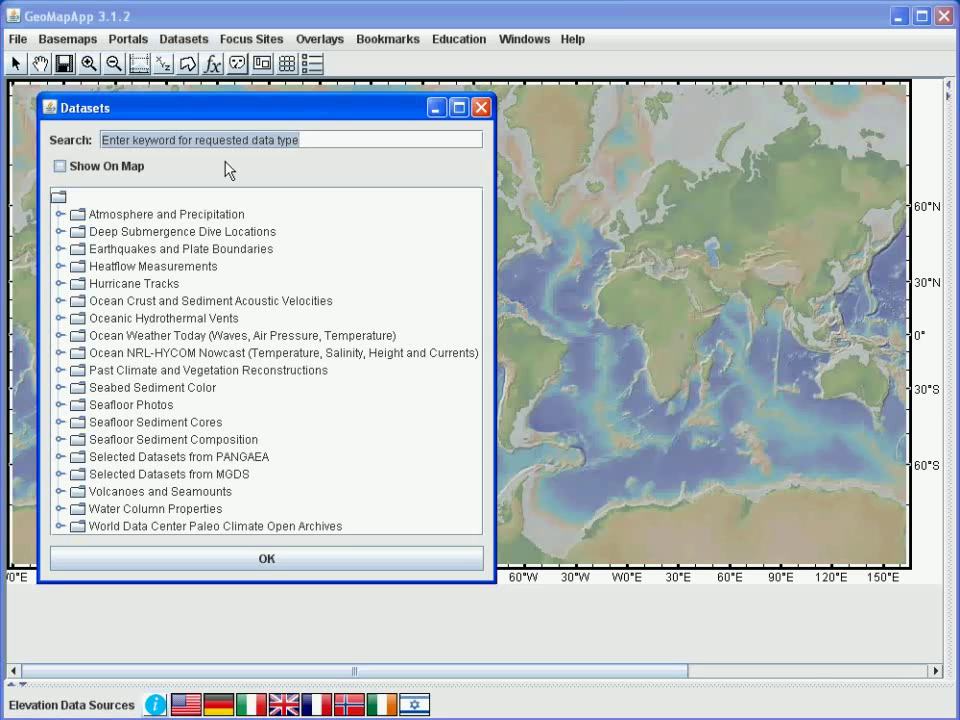
pyautogui.click(60, 249)
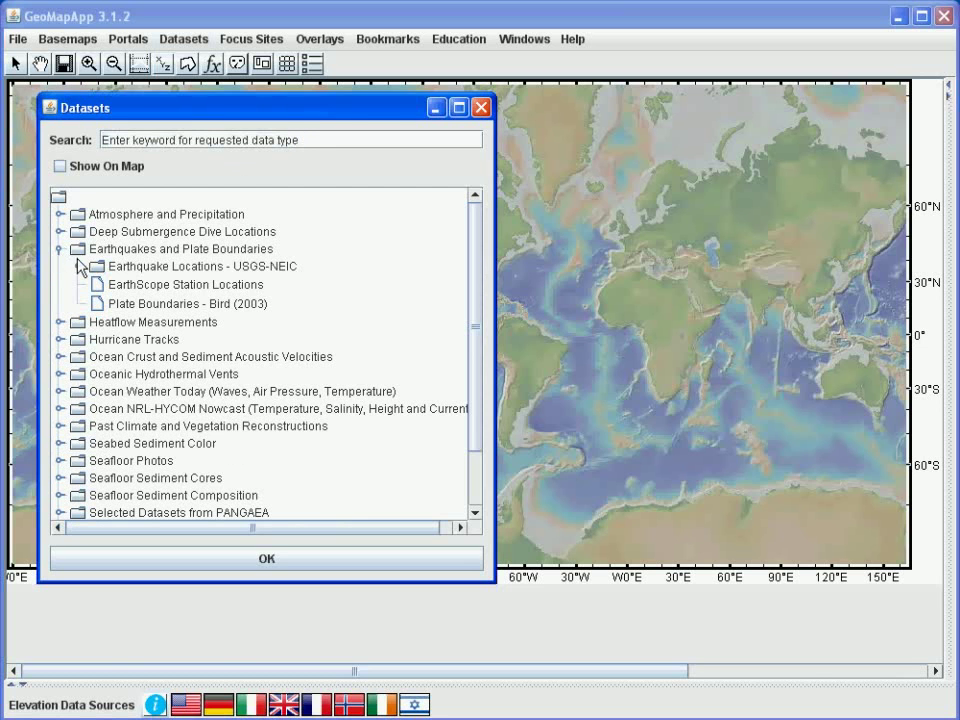
pyautogui.click(79, 266)
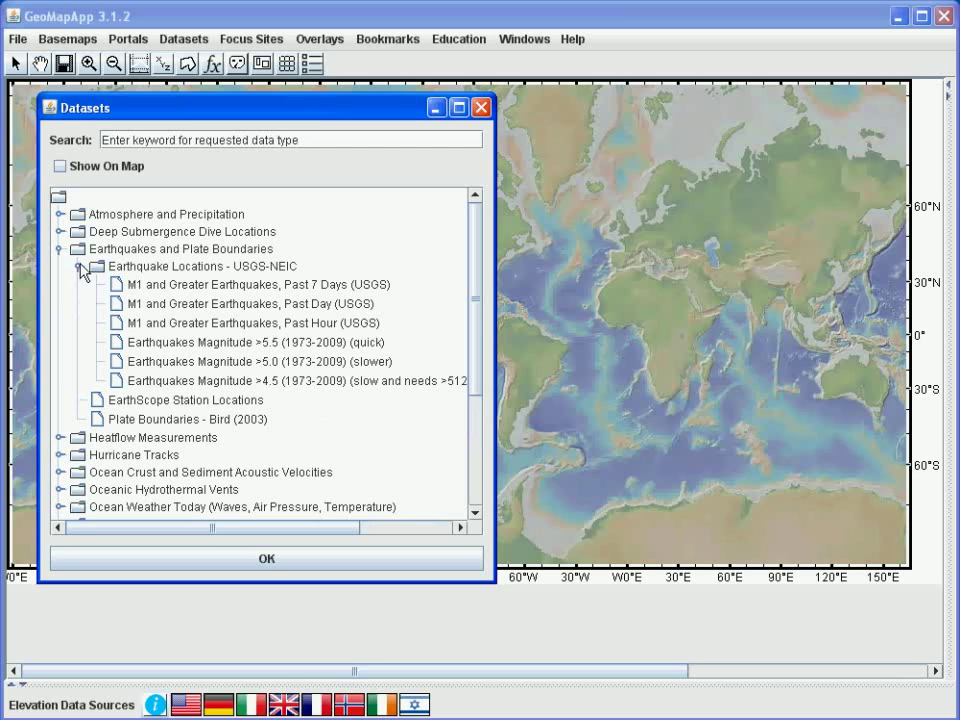
pyautogui.click(171, 362)
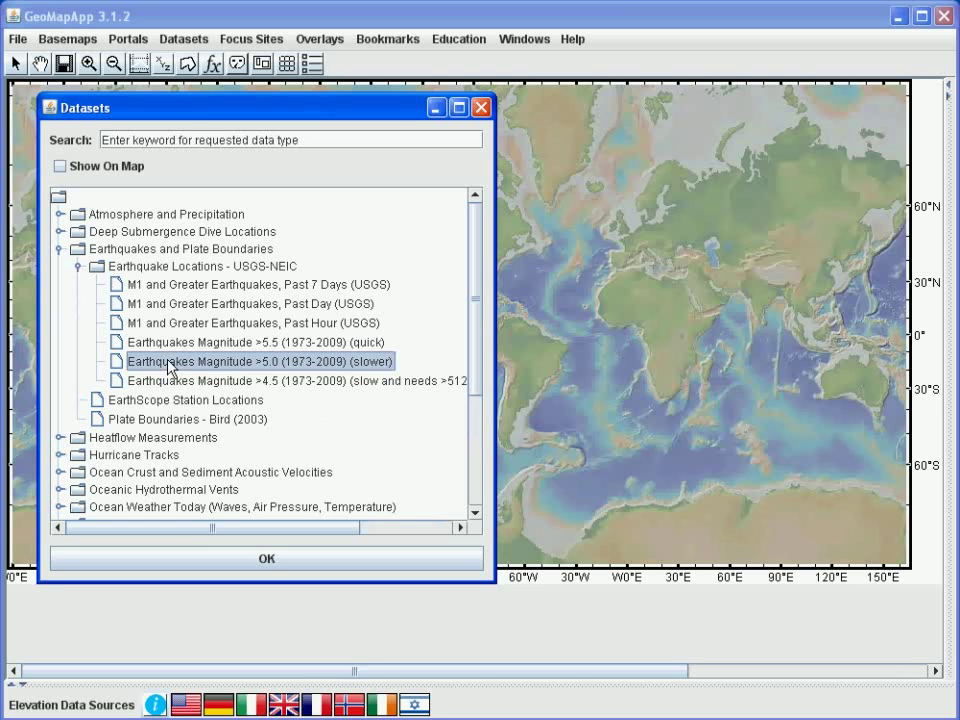
# - Confirm loading of the magnitude >5.0 earthquake dataset
pyautogui.click(281, 568)
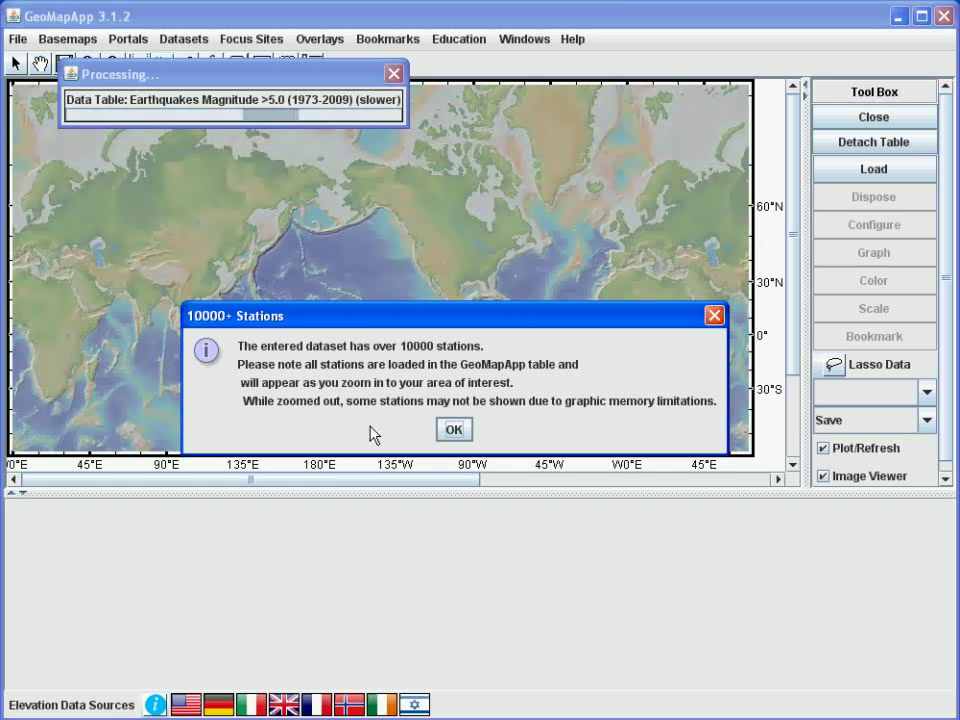
# - Dismiss the 10000+ stations notice, sort by Magnitude descending, and select the 2004 magnitude 9 quake
pyautogui.click(453, 430)
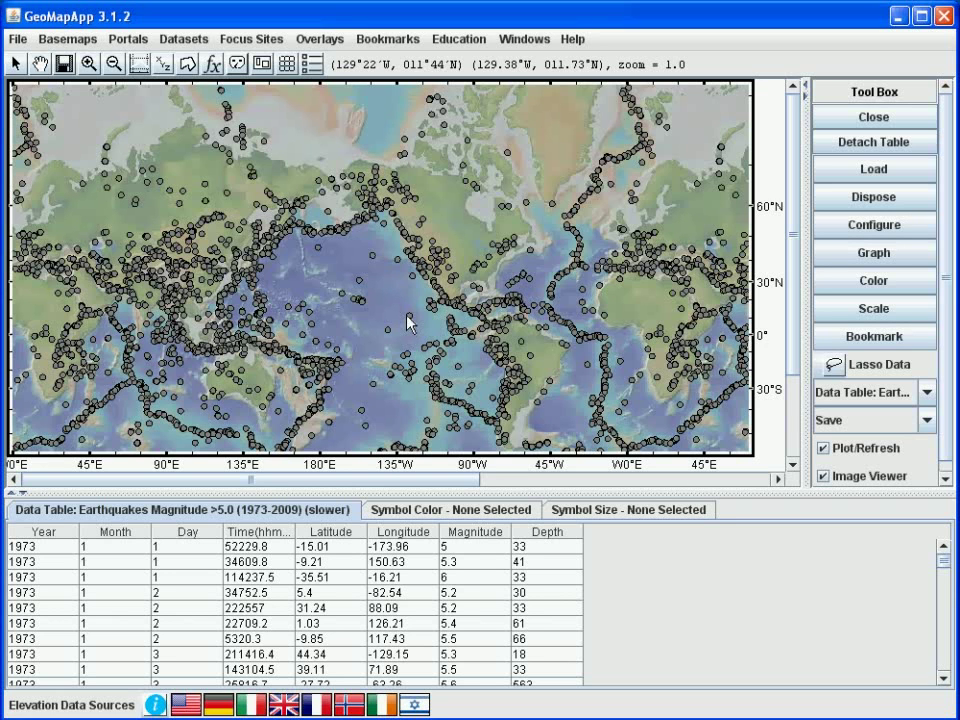
pyautogui.click(475, 540)
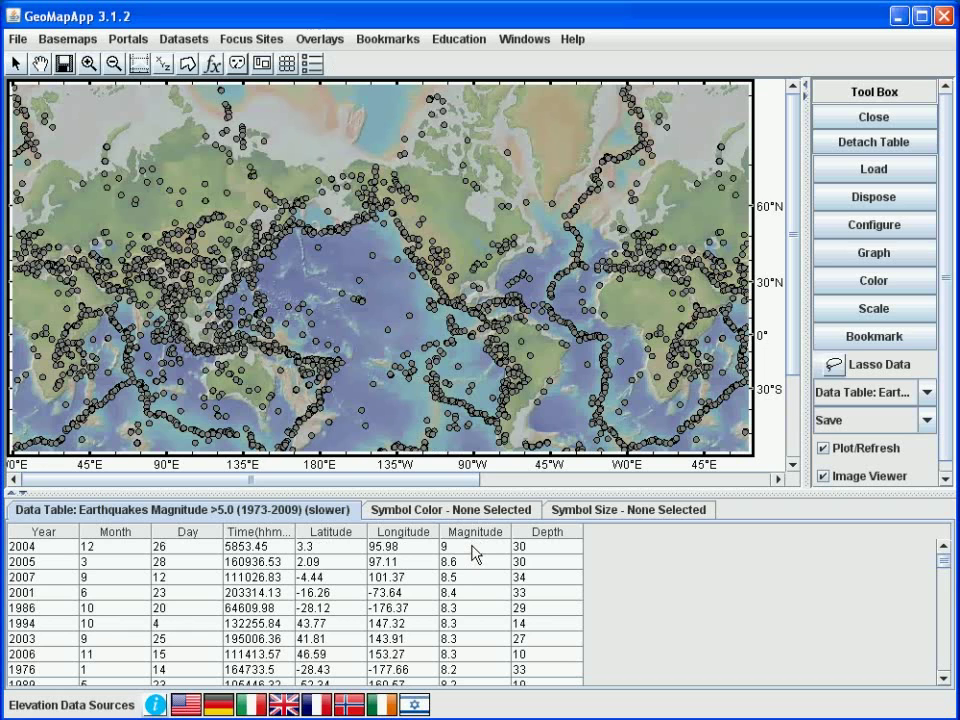
pyautogui.click(476, 547)
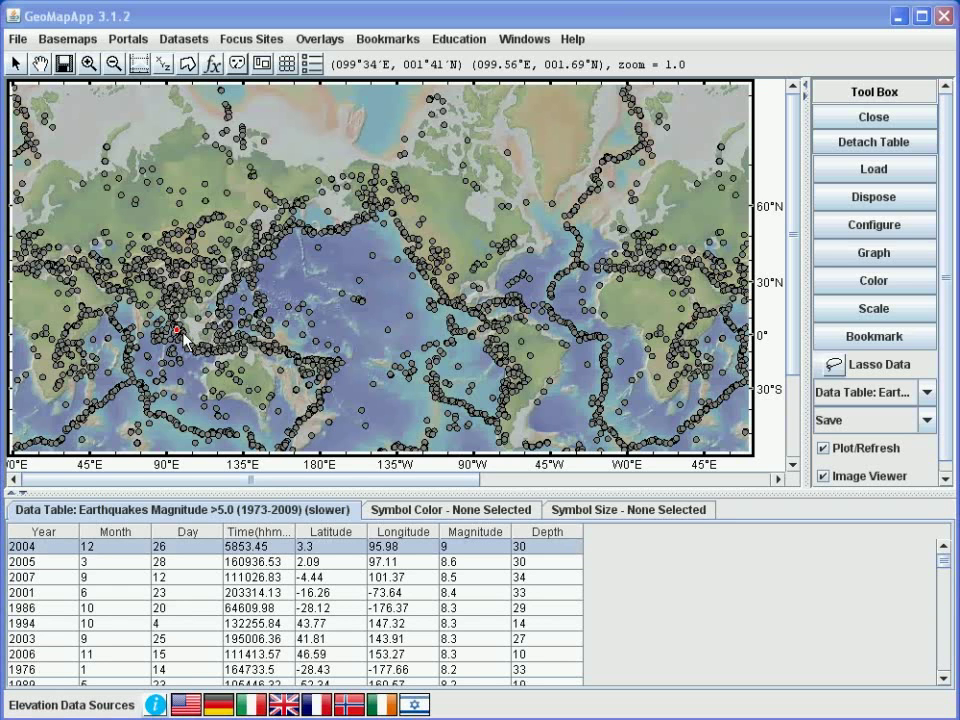
# - Colour the earthquake symbols by Magnitude and narrow the histogram's colour range to common magnitudes
pyautogui.click(876, 284)
pyautogui.click(505, 366)
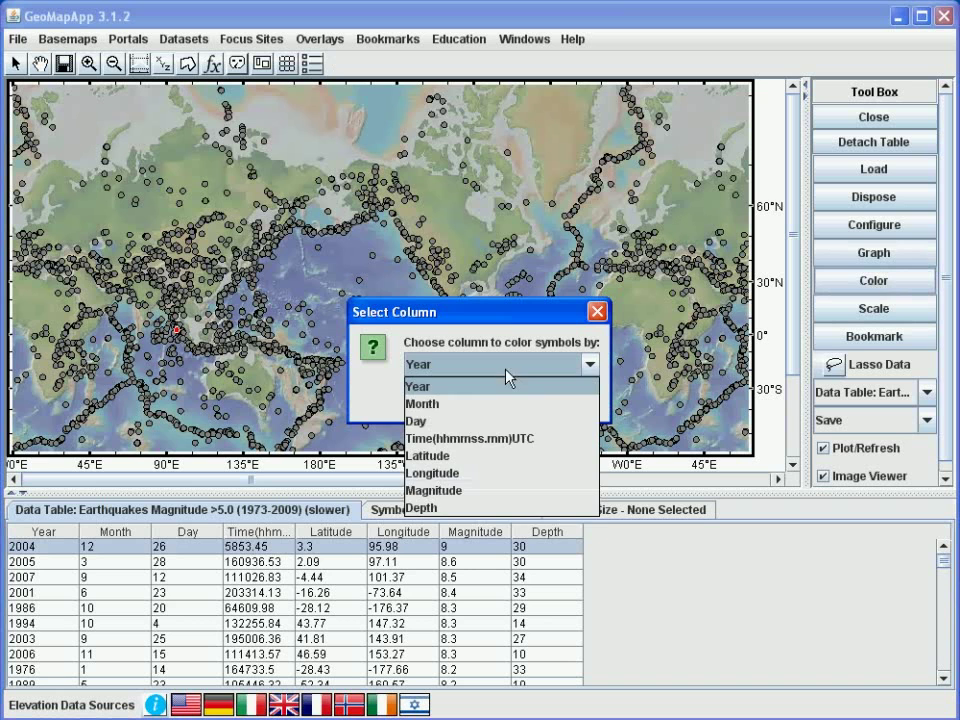
pyautogui.click(508, 490)
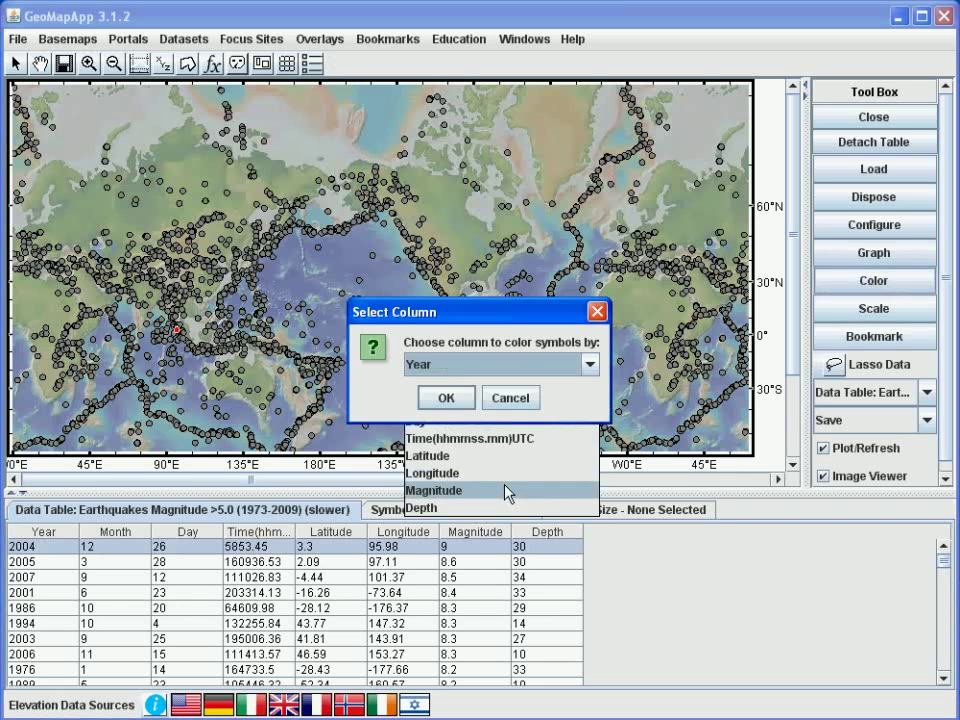
pyautogui.click(453, 398)
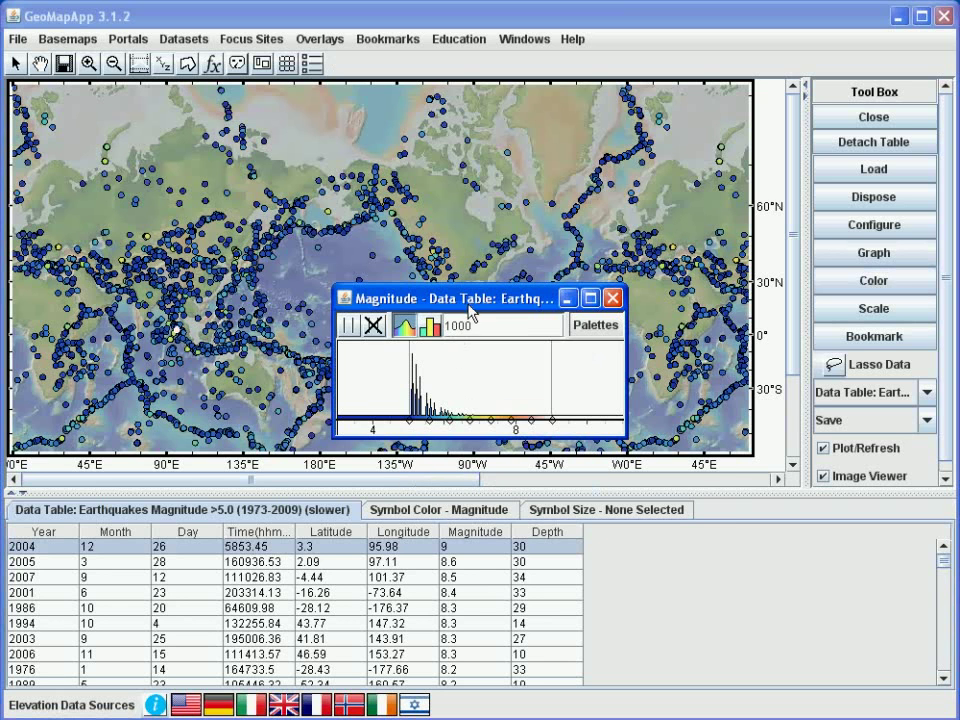
pyautogui.moveTo(472, 310); pyautogui.dragTo(672, 538)
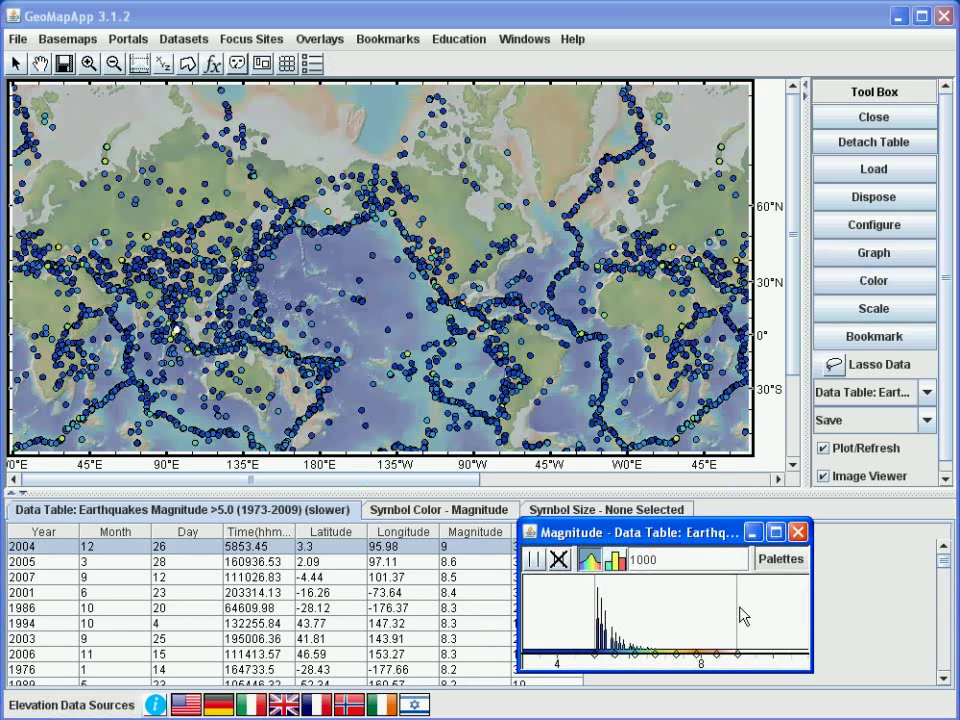
pyautogui.moveTo(736, 600)
pyautogui.mouseDown()
pyautogui.moveTo(610, 600)
pyautogui.moveTo(737, 600)
pyautogui.mouseUp()
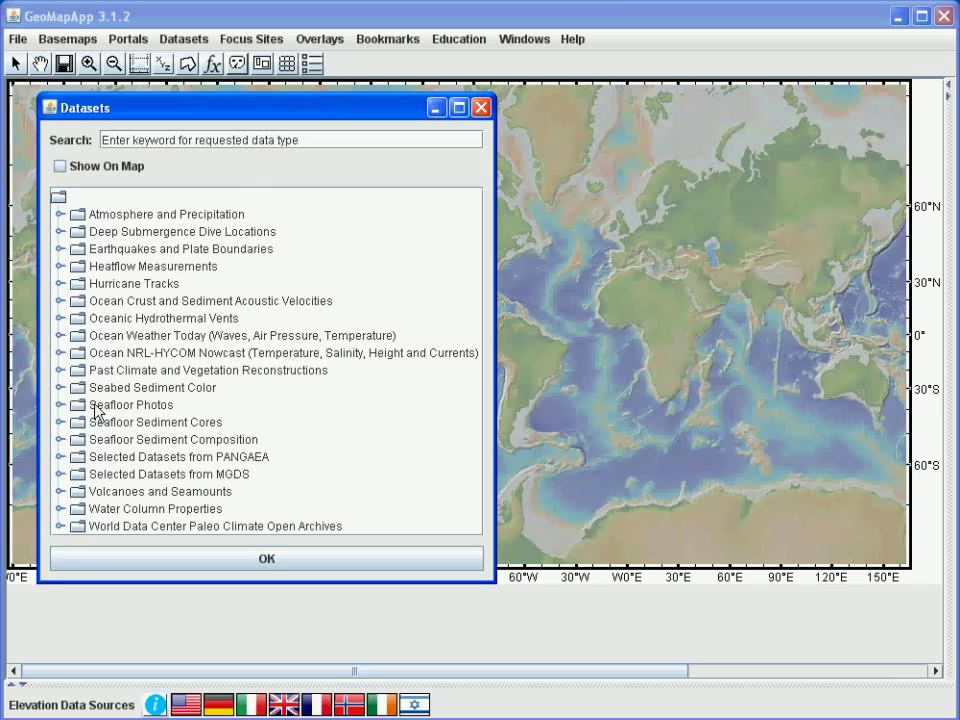
# - Select R/V Robert D. Conrad Seafloor Photographs (NOAA-NGDC FSU) under Seafloor Photos
pyautogui.click(58, 405)
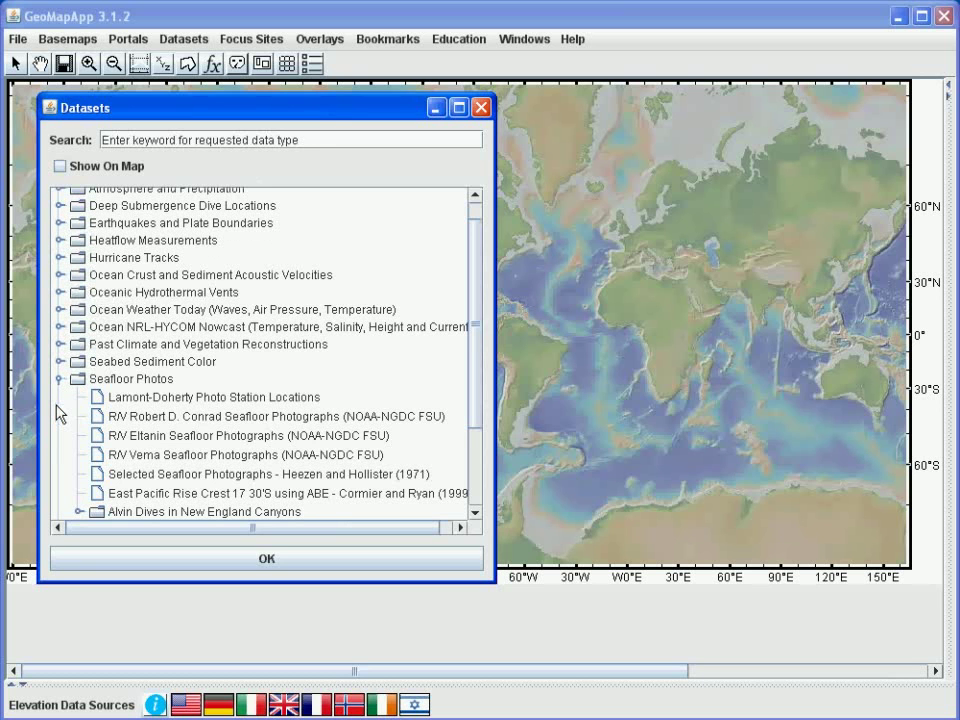
pyautogui.click(167, 416)
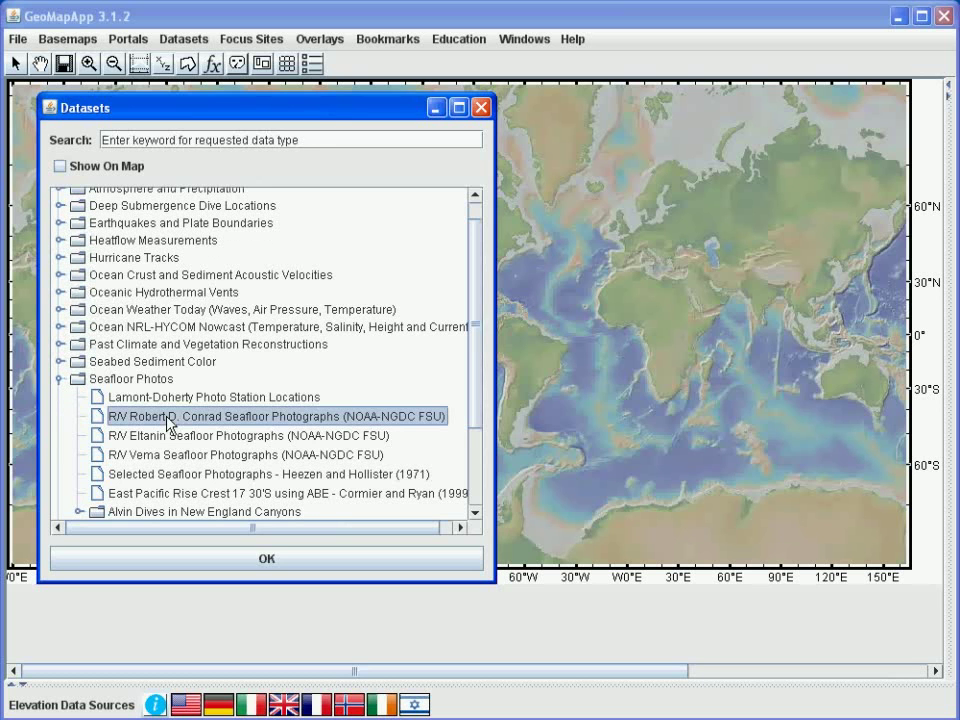
# - Load the Conrad photo stations and open the photos of a South Atlantic station
pyautogui.click(280, 560)
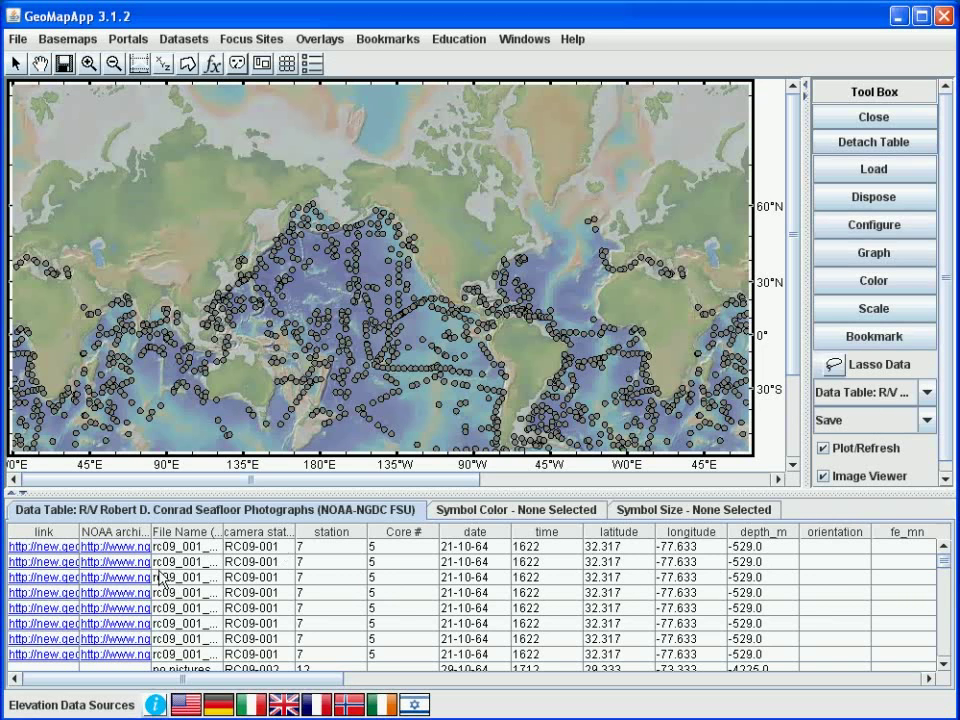
pyautogui.moveTo(229, 480); pyautogui.dragTo(329, 482)
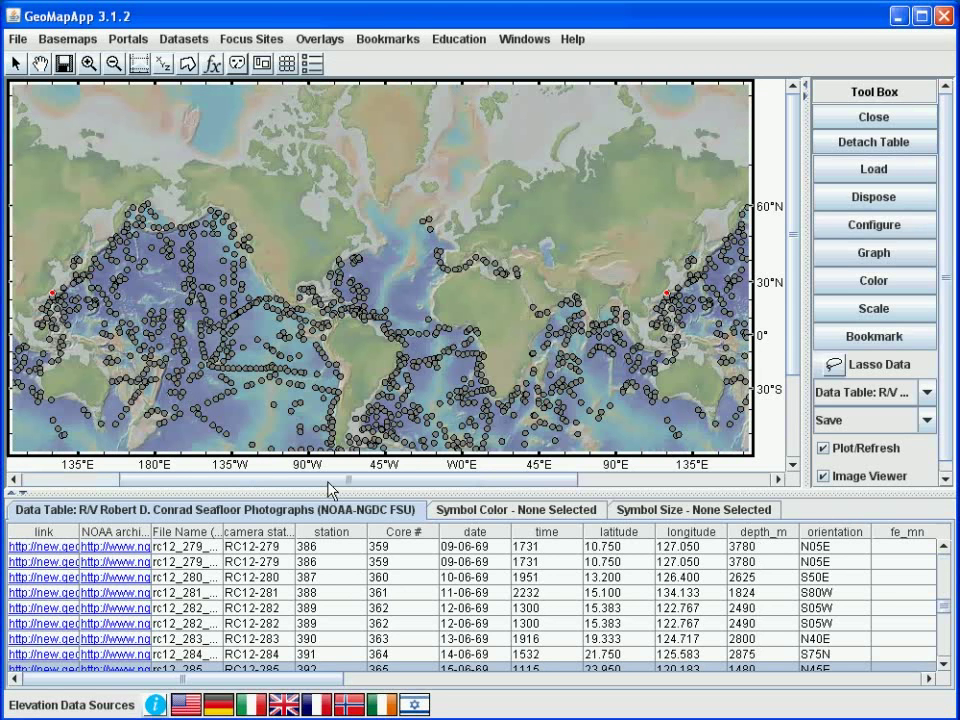
pyautogui.click(381, 430)
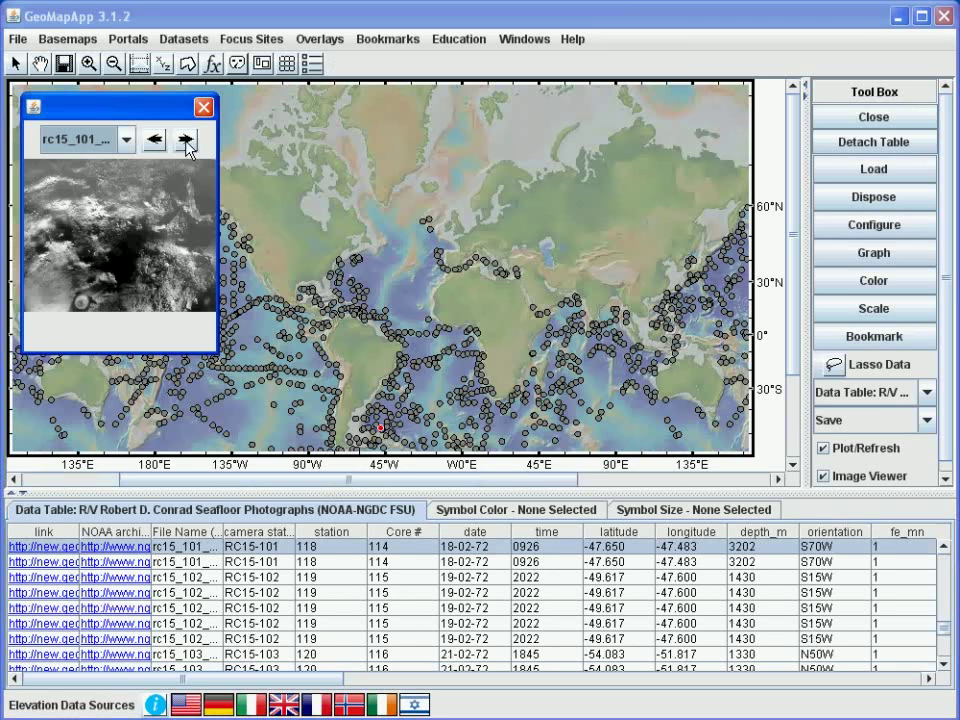
# - Page through five photos, then open station rc11_048's photo from the NOAA archive
pyautogui.click(187, 142)
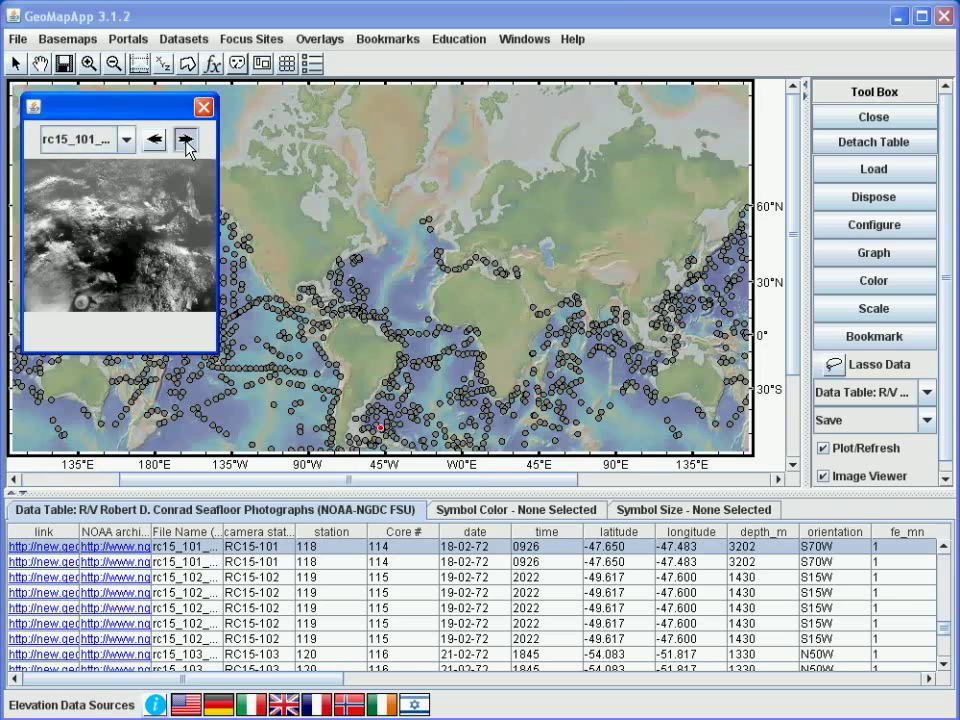
pyautogui.click(187, 142)
pyautogui.click(187, 142)
pyautogui.click(187, 142)
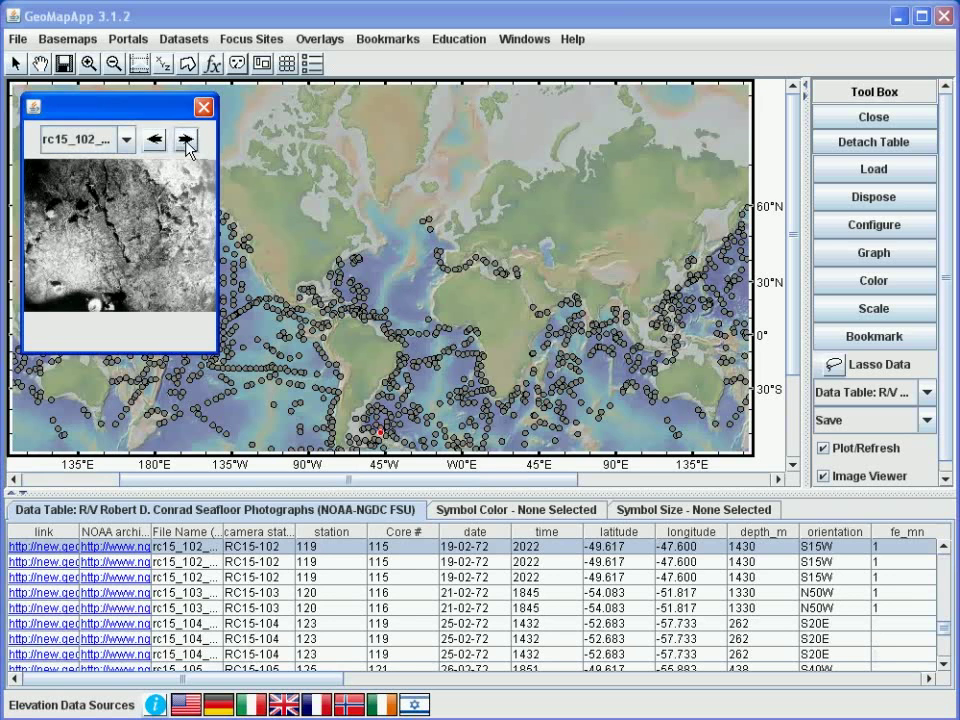
pyautogui.click(187, 142)
pyautogui.click(118, 537)
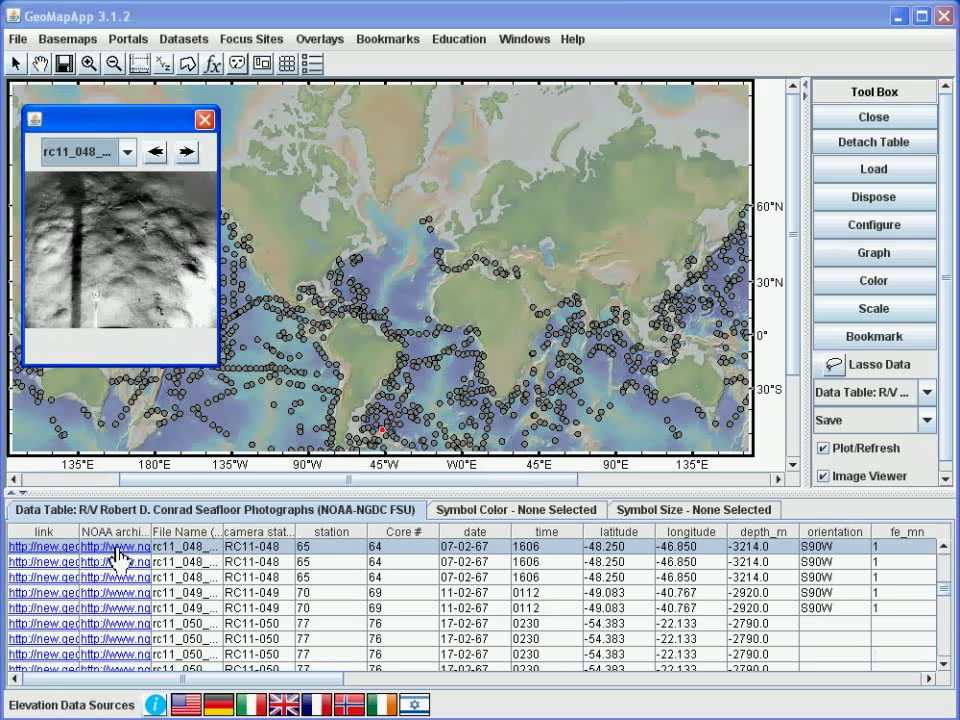
pyautogui.click(117, 549)
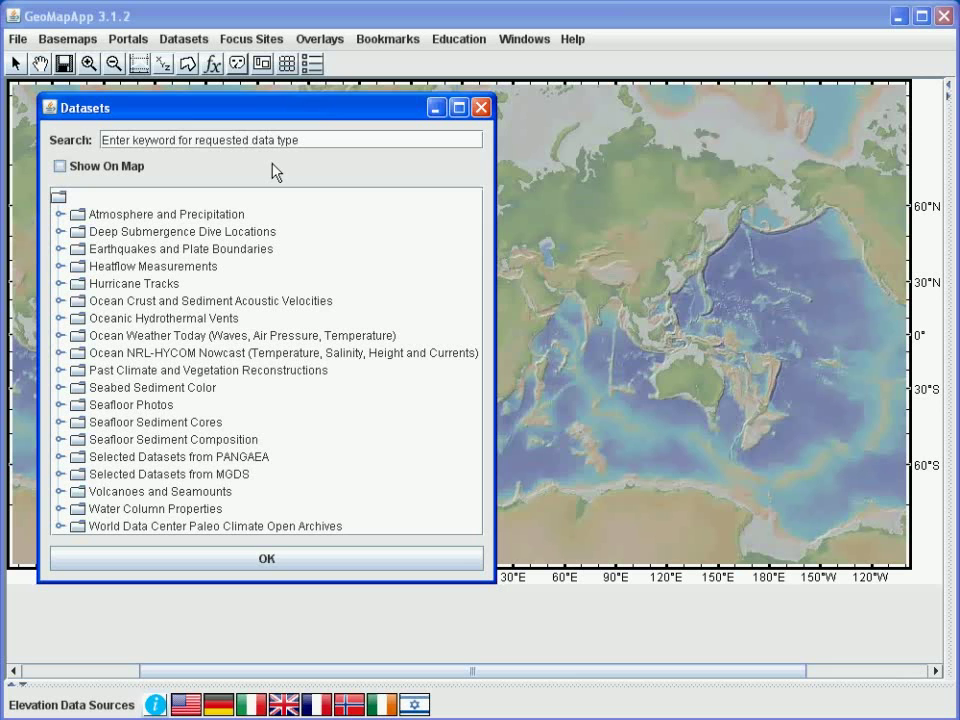
# - Load the Reid and Mantyla (1994) world temperature, salinity, oxygen and nutrient profiles from Water Column Properties
pyautogui.click(61, 508)
pyautogui.click(131, 495)
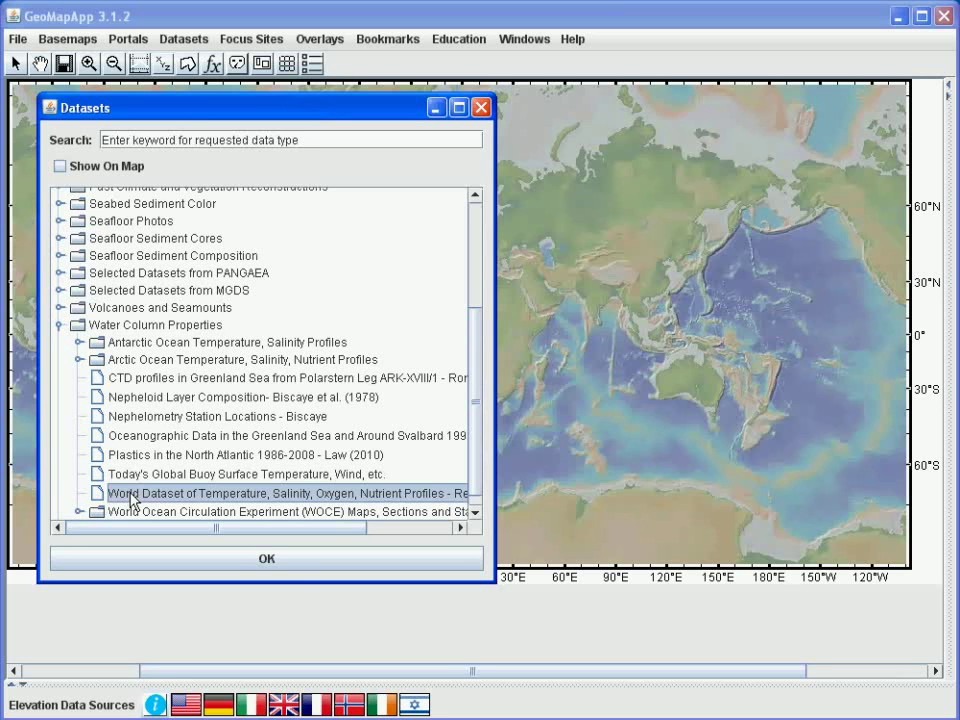
pyautogui.click(290, 567)
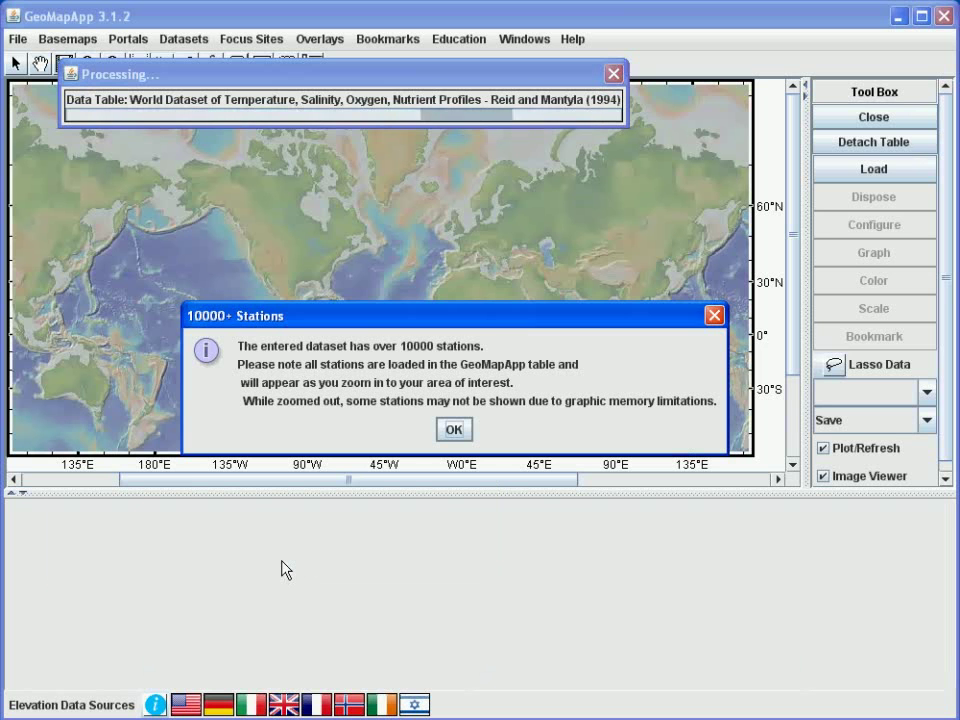
# - Dismiss the 10000+ stations notice, then select station st_2 and a central Pacific station
pyautogui.click(454, 429)
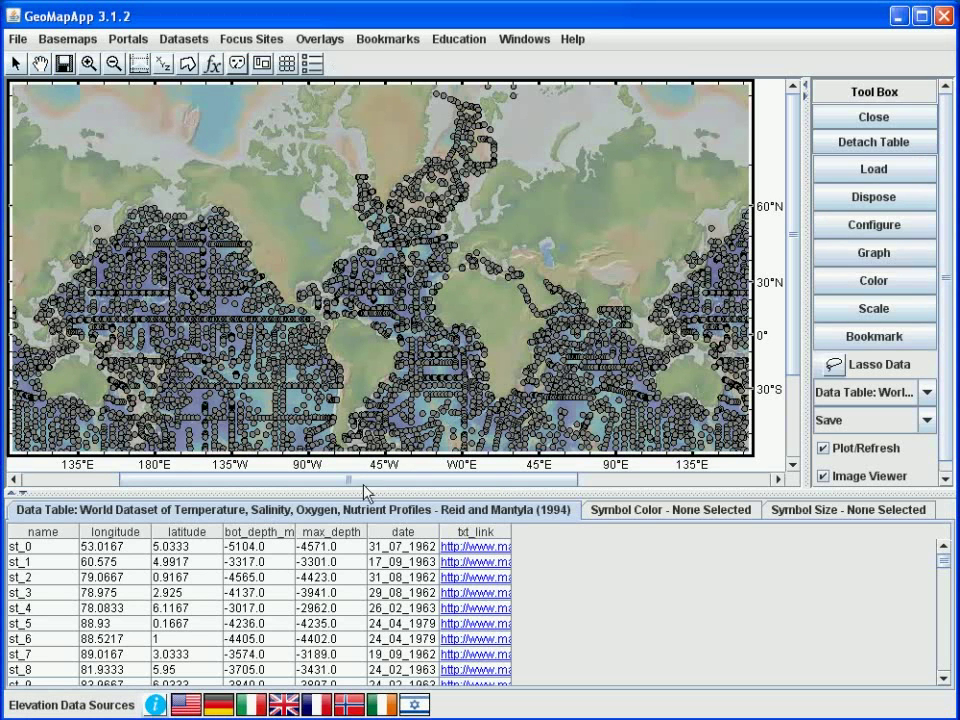
pyautogui.click(237, 580)
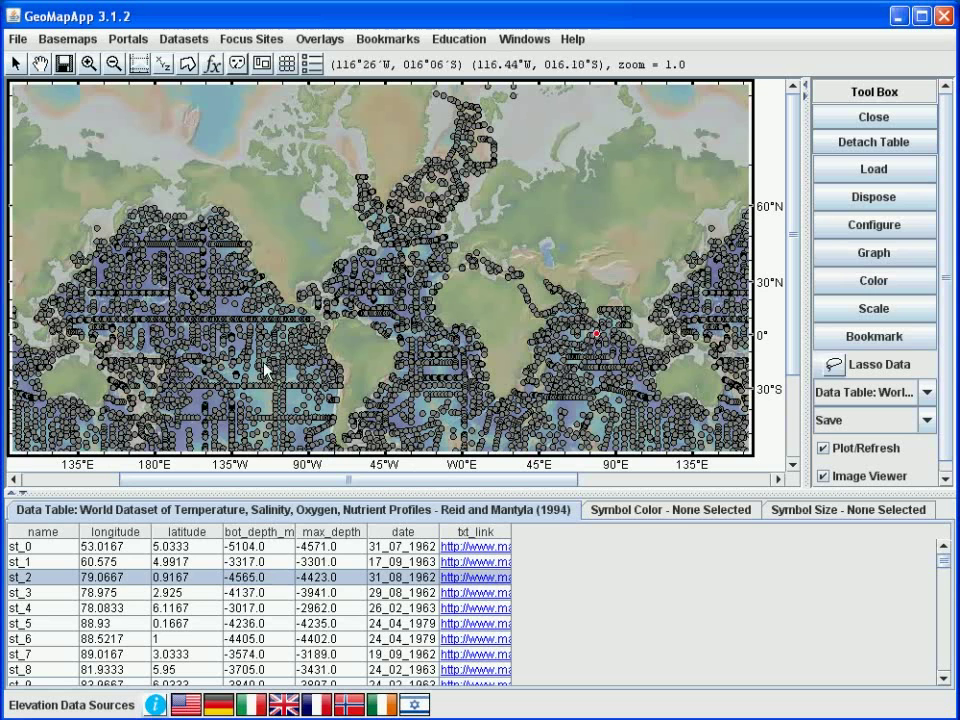
pyautogui.click(231, 348)
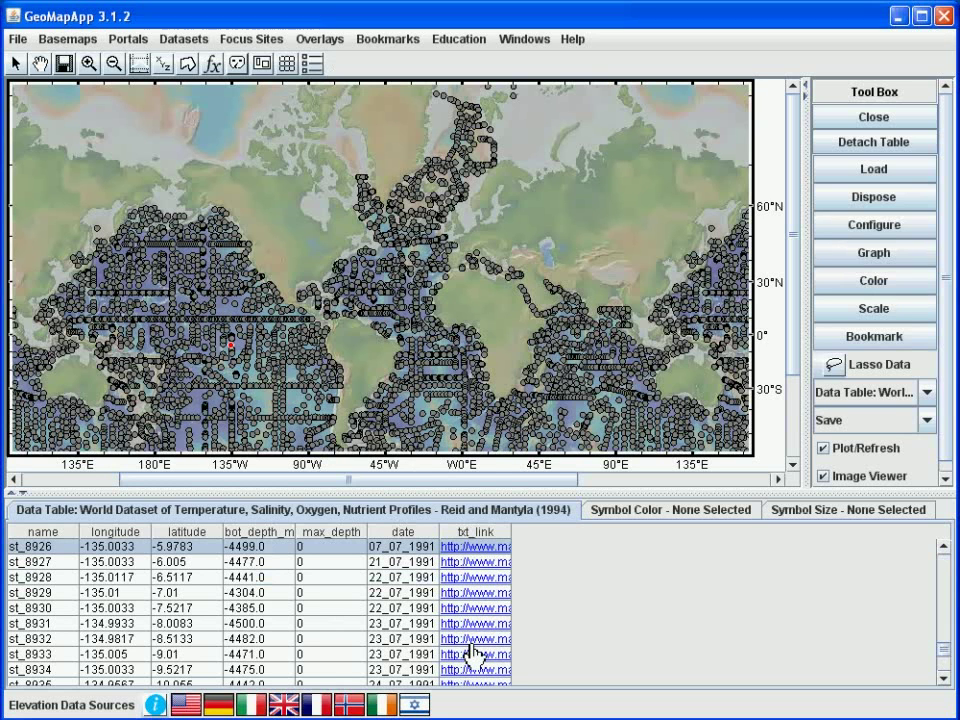
# - Open station st_8928's profile data file from its table row
pyautogui.click(474, 580)
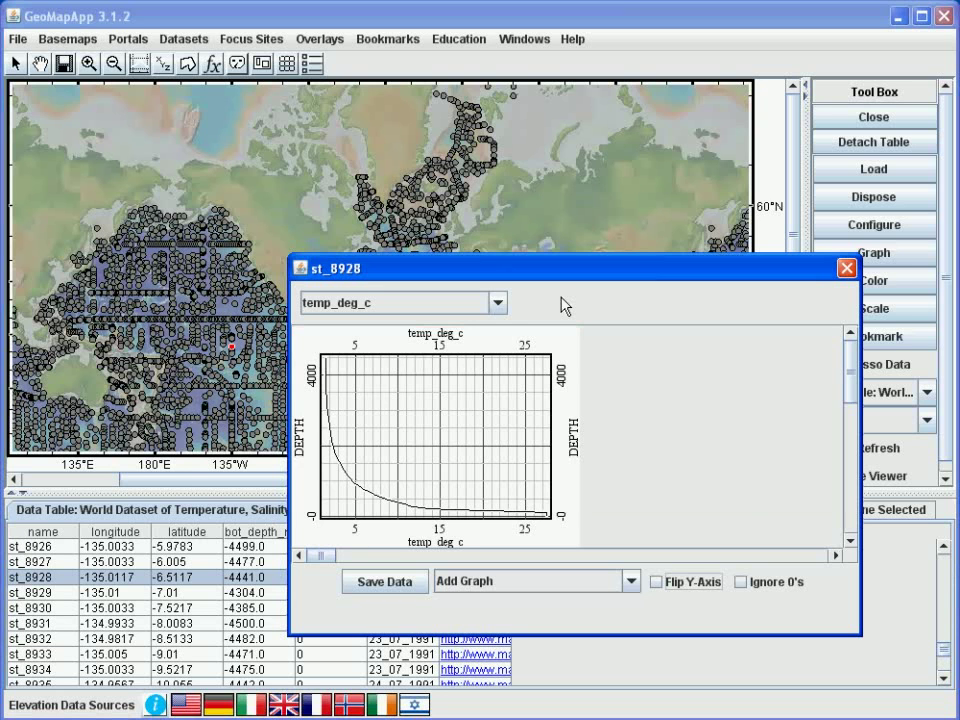
# - Flip the Y-axis to put depth 0 at top and add a salinity_ppt graph
pyautogui.click(655, 582)
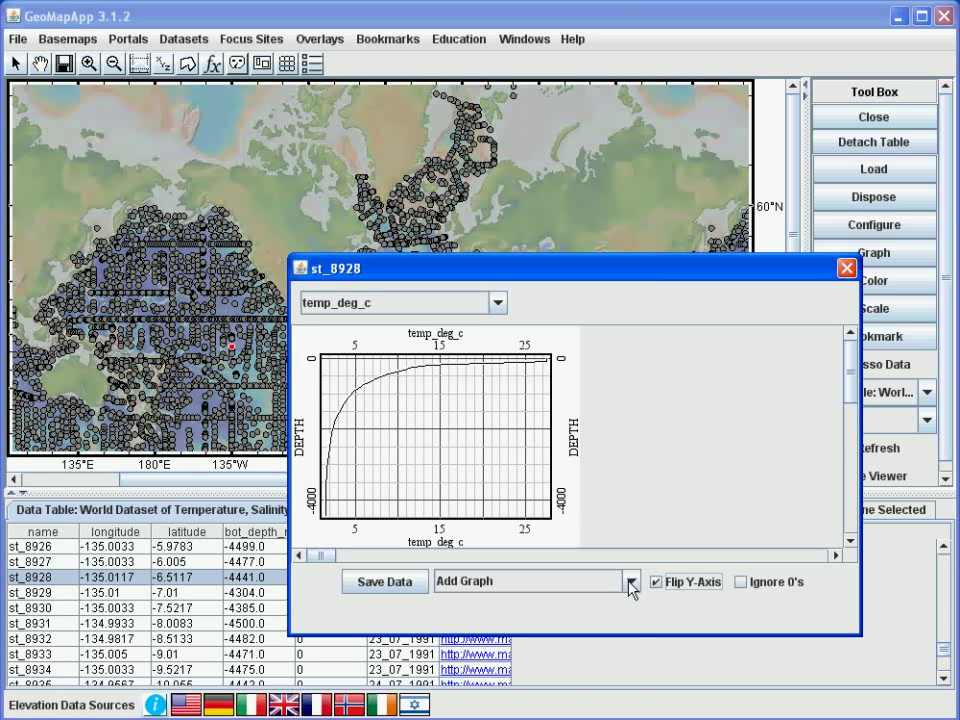
pyautogui.click(631, 582)
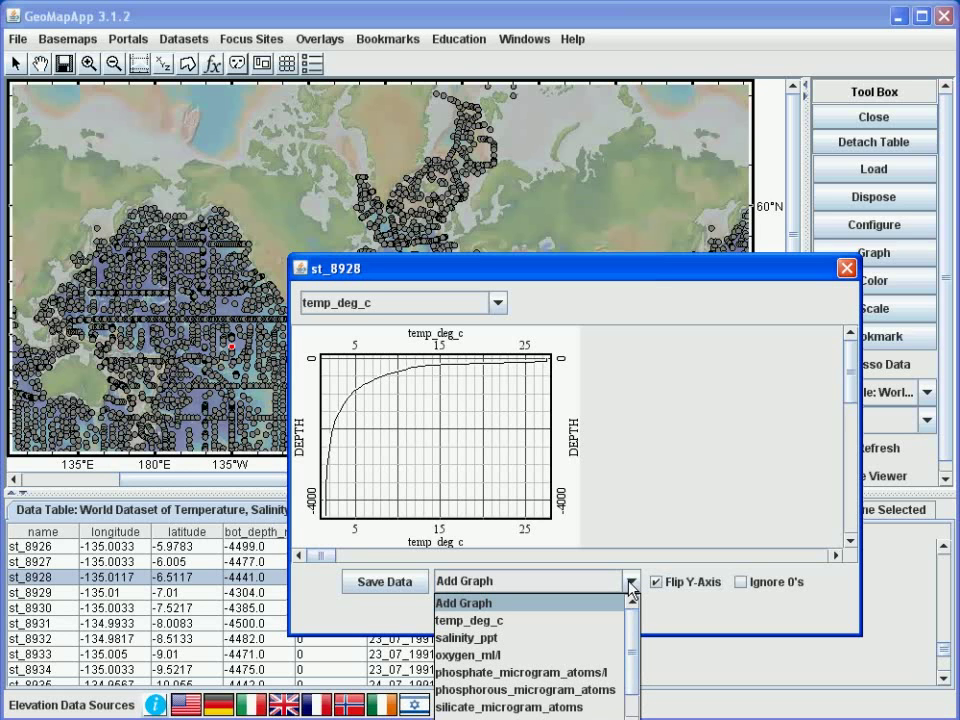
pyautogui.click(466, 638)
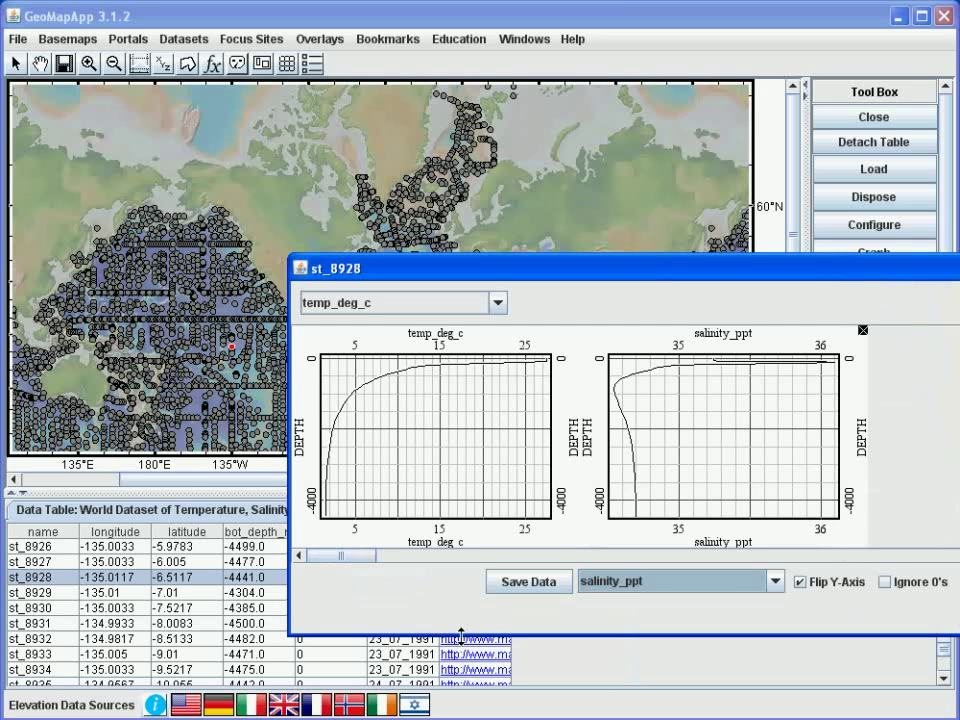